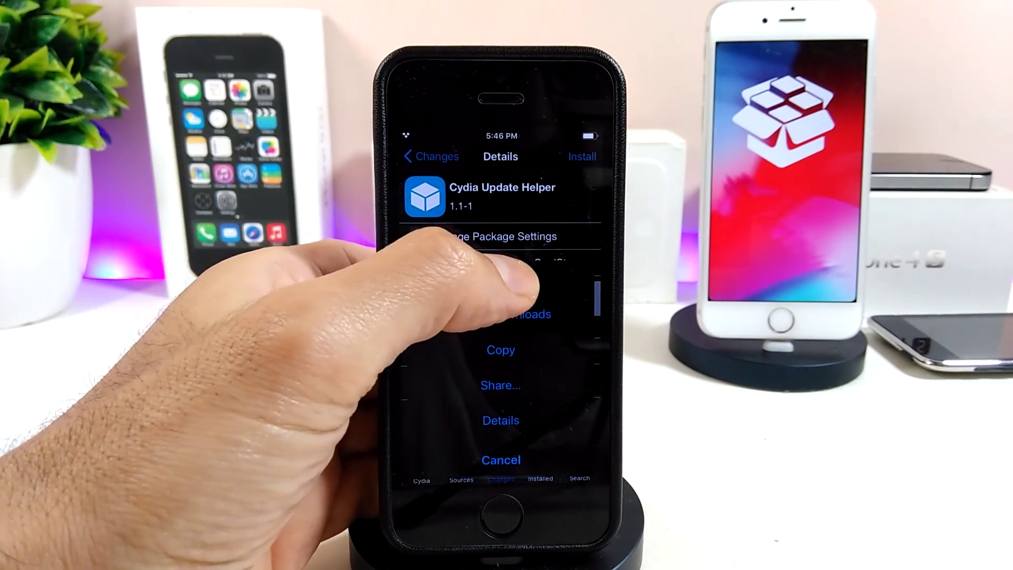
Step: Proceed with and confirm installing the Cydia Update Helper 1.1-1 package
left_click(500, 278)
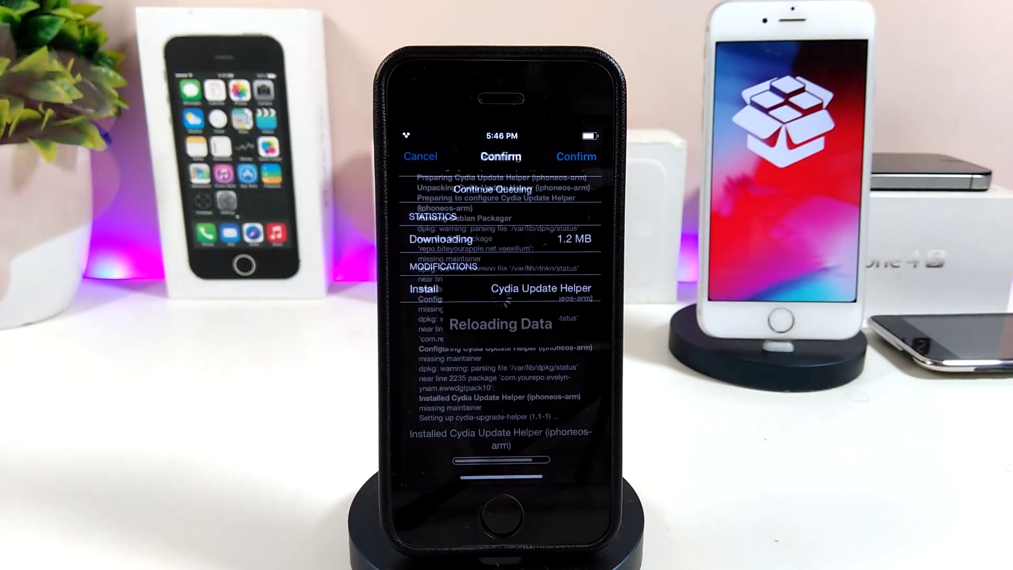
left_click(583, 157)
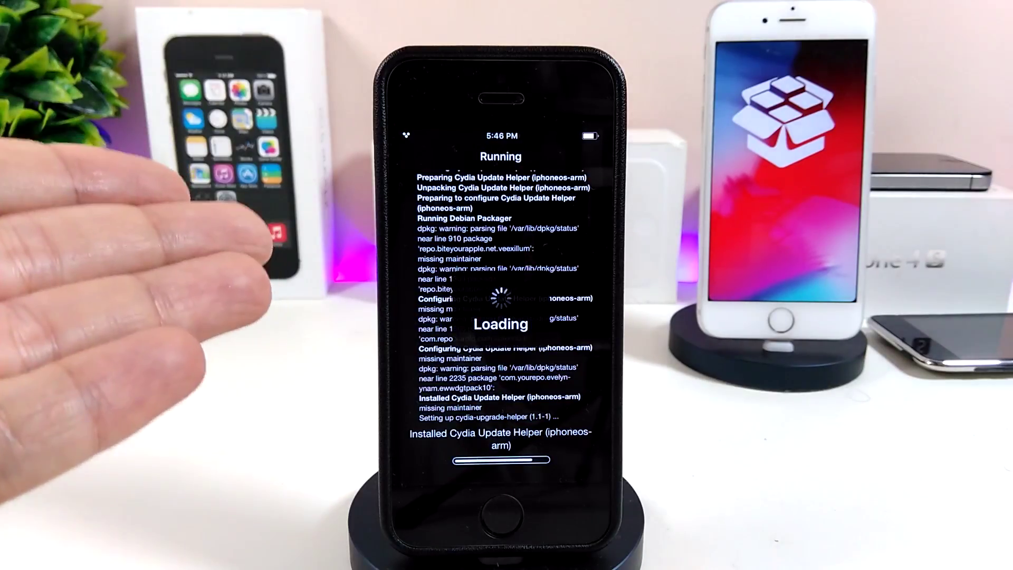